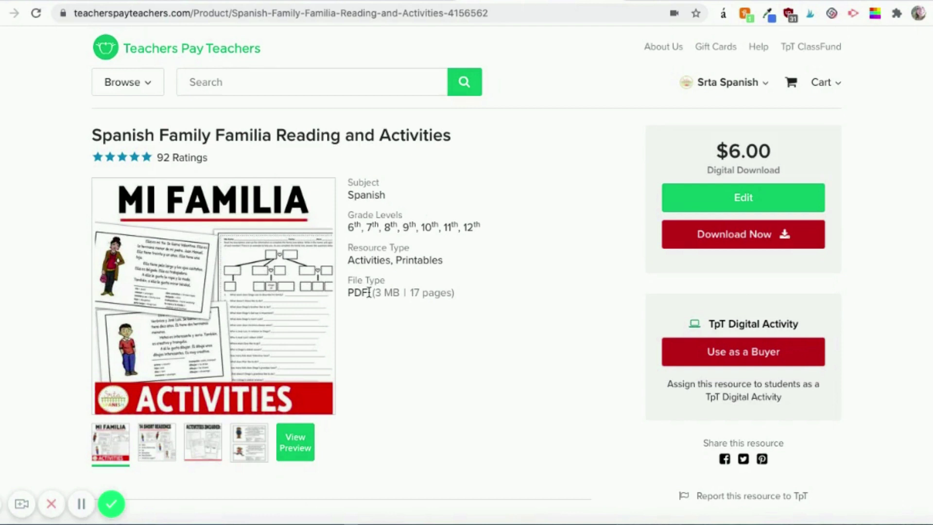
# Import the Spanish Family Familia Reading PDF into the editor using 'Use as a Buyer'.
pyautogui.moveTo(369, 292); pyautogui.dragTo(354, 293)
pyautogui.click(359, 309)
pyautogui.click(806, 363)
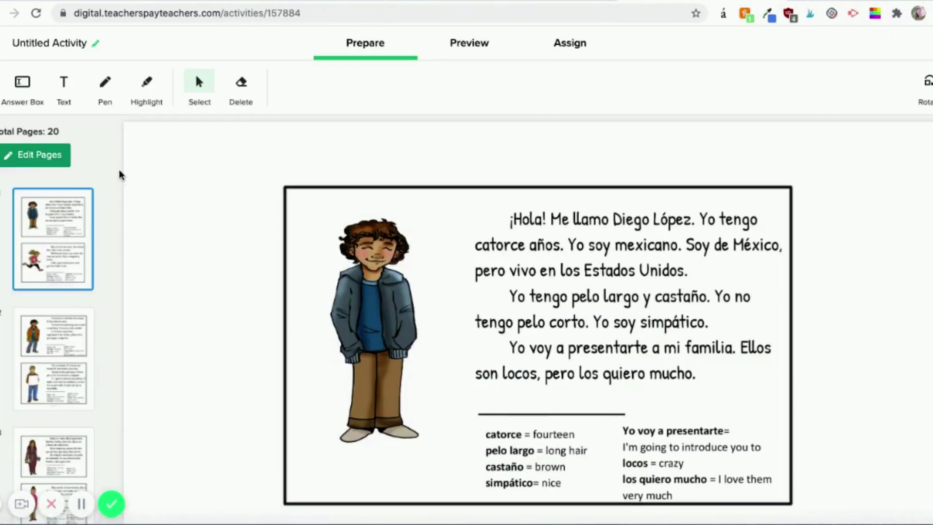
# In Edit Pages, try selecting all pages while keeping the reading pages, then clear the selection.
pyautogui.click(45, 154)
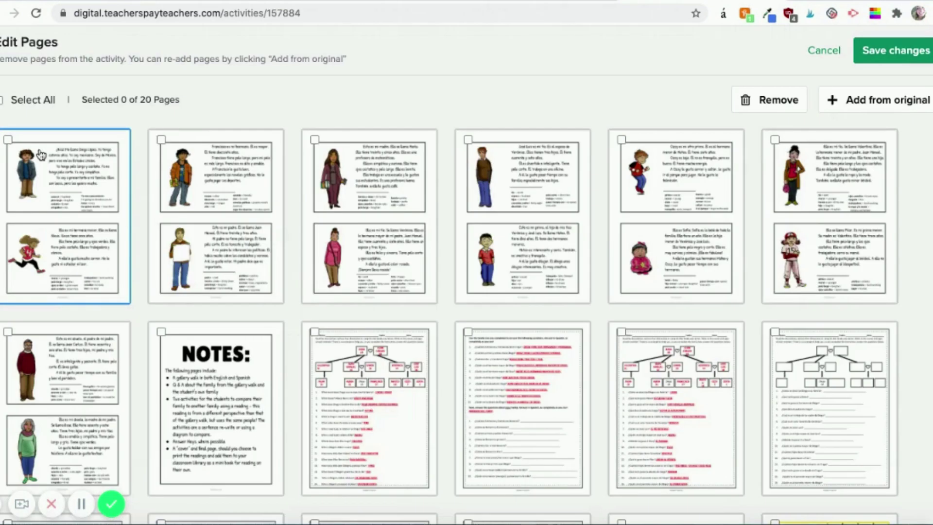
pyautogui.click(34, 101)
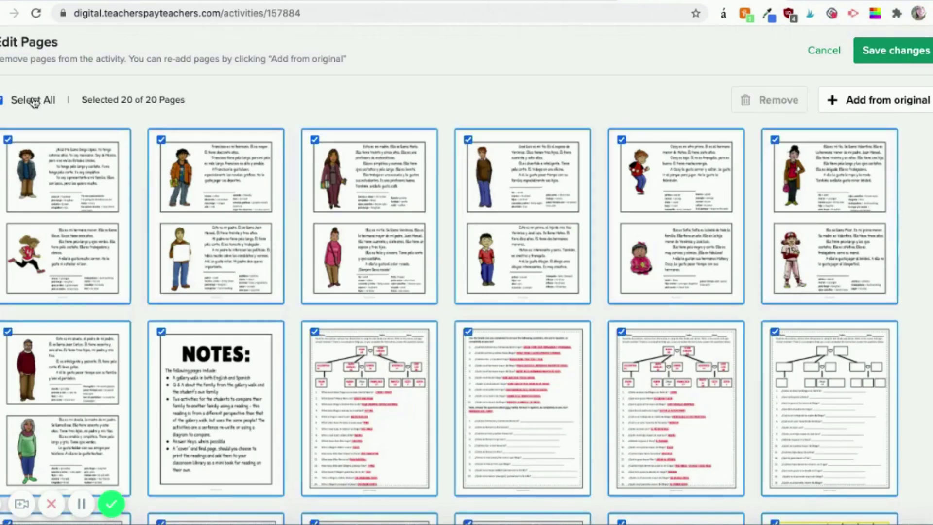
pyautogui.click(64, 203)
pyautogui.click(201, 213)
pyautogui.click(89, 350)
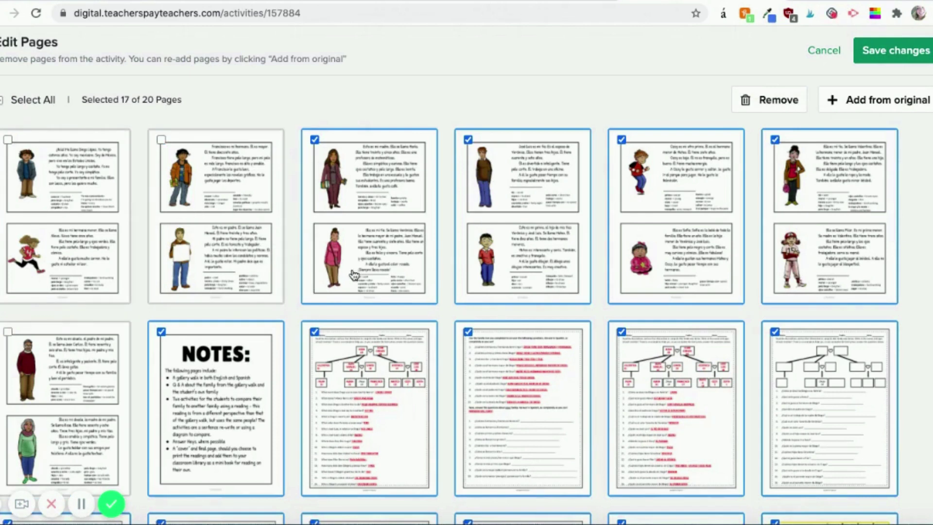
pyautogui.click(347, 263)
pyautogui.click(503, 265)
pyautogui.click(646, 257)
pyautogui.click(809, 255)
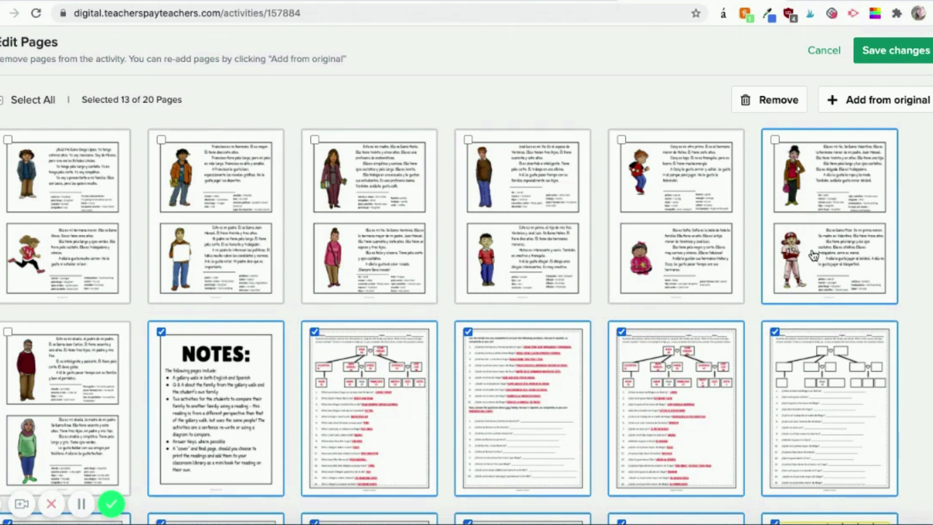
pyautogui.click(23, 106)
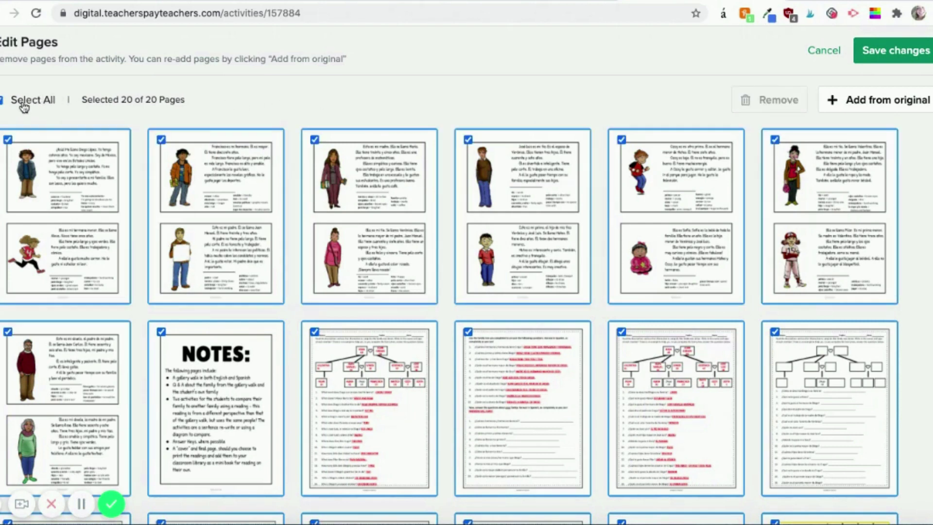
pyautogui.click(245, 378)
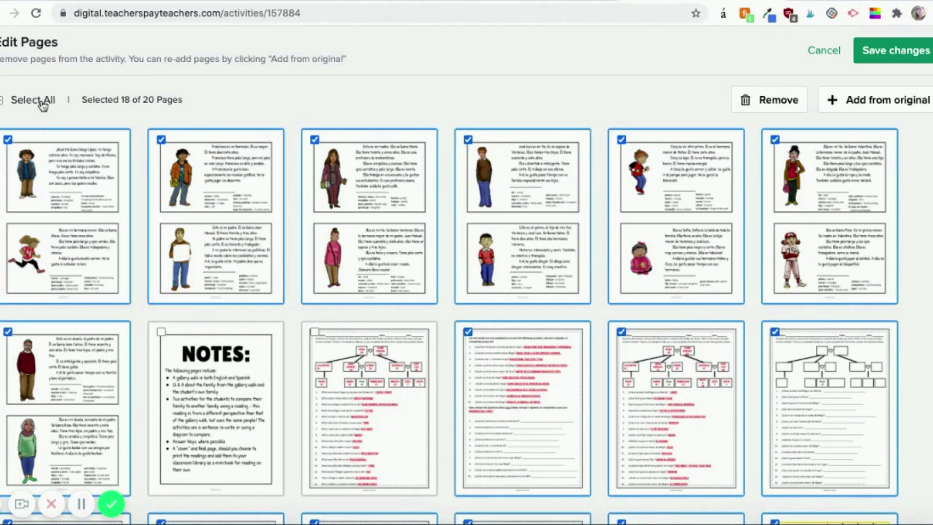
pyautogui.click(39, 104)
pyautogui.click(35, 106)
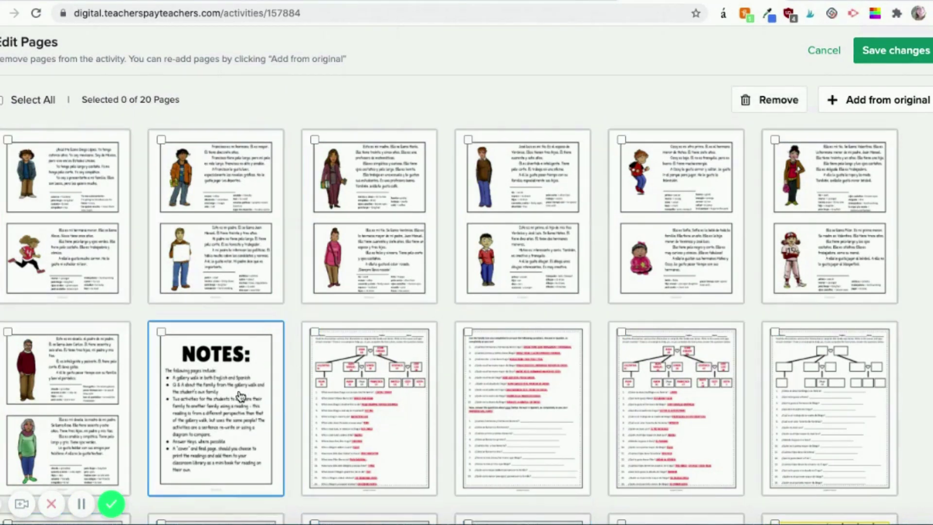
# Mark the NOTES, three answer-key, extra tree, worksheet, MI FAMILIA and THANK YOU pages.
pyautogui.click(241, 397)
pyautogui.click(381, 425)
pyautogui.click(521, 421)
pyautogui.click(631, 420)
pyautogui.scroll(-5, 631, 420)
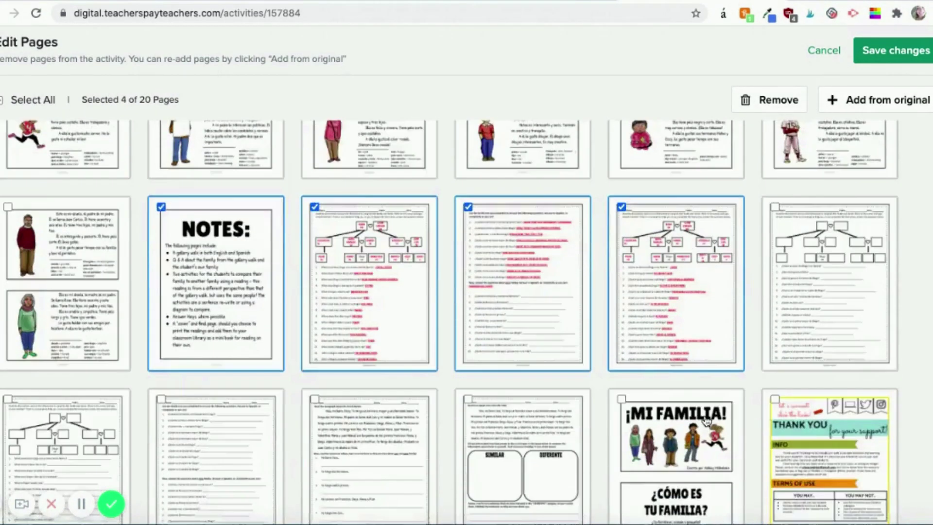
pyautogui.click(110, 324)
pyautogui.click(206, 337)
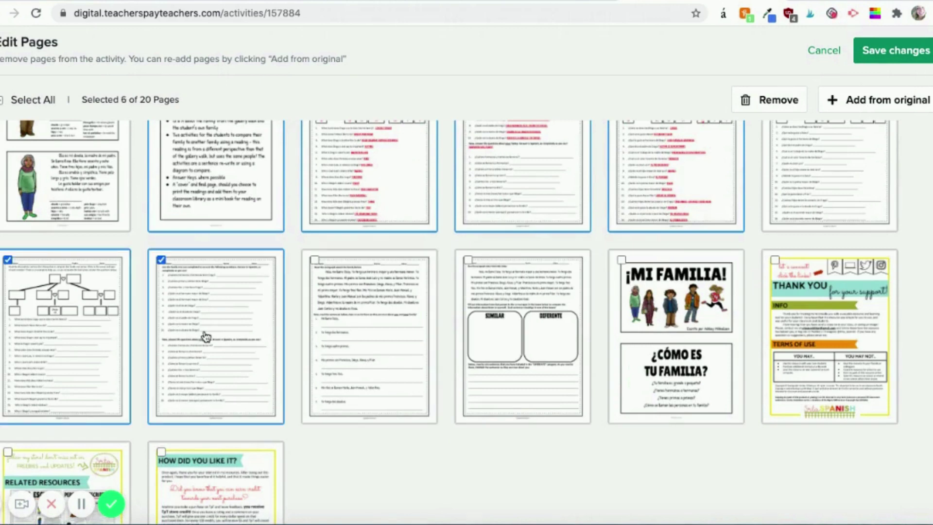
pyautogui.click(347, 336)
pyautogui.click(495, 348)
pyautogui.click(656, 337)
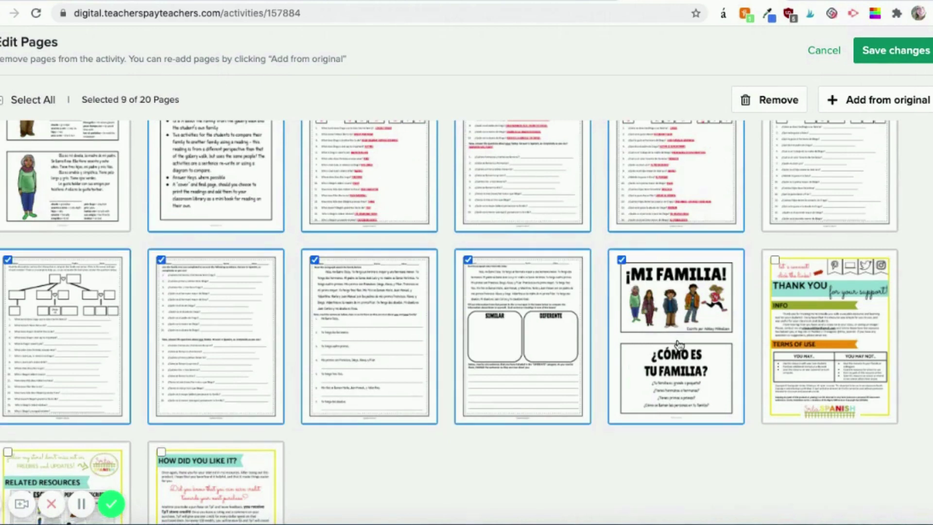
pyautogui.click(828, 352)
# Also mark HOW DID YOU LIKE IT and RELATED RESOURCES, then remove all 12 pages.
pyautogui.scroll(-2, 792, 351)
pyautogui.click(229, 421)
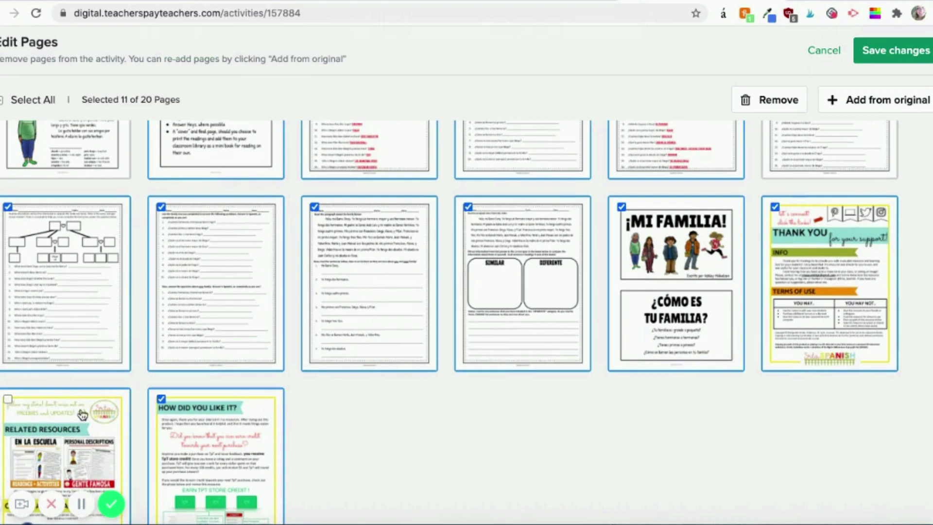
pyautogui.click(83, 416)
pyautogui.scroll(6, 613, 240)
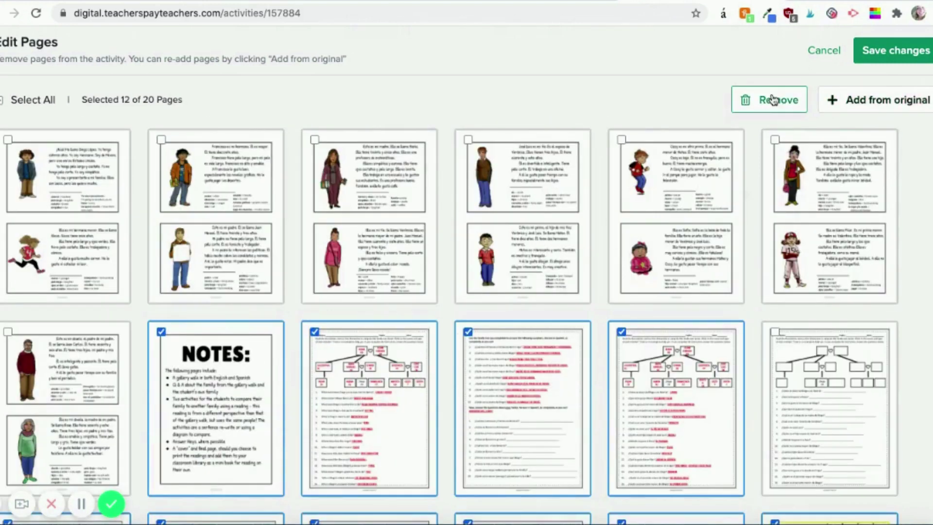
pyautogui.click(759, 100)
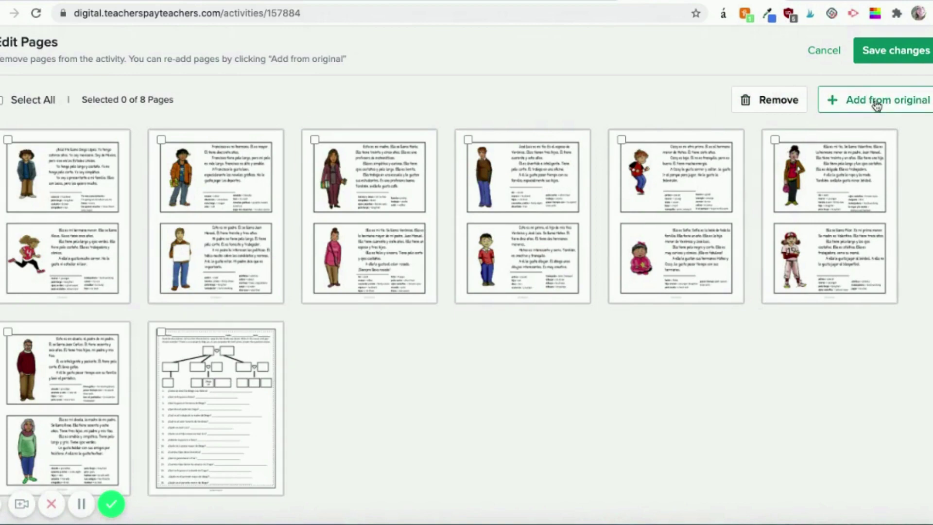
# Cancel Add from original and save the trimmed 8-page activity.
pyautogui.click(875, 102)
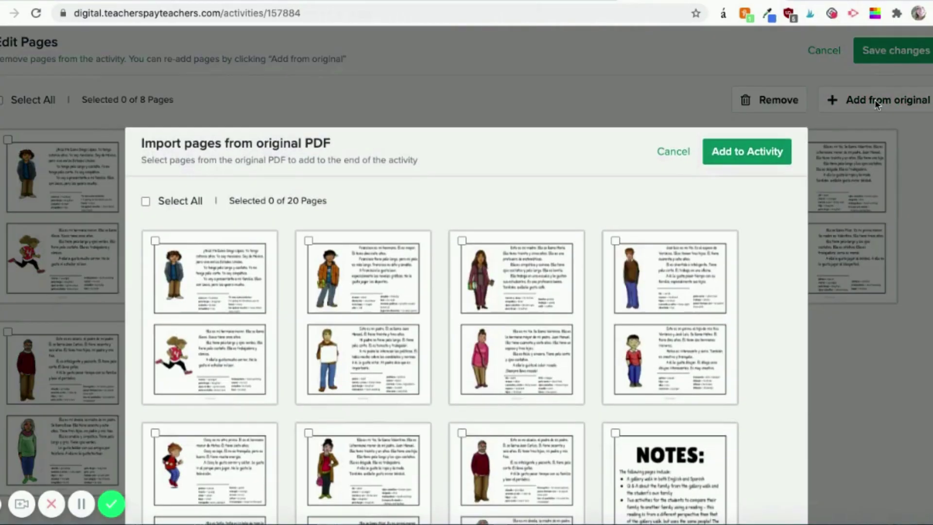
pyautogui.click(673, 151)
pyautogui.click(908, 51)
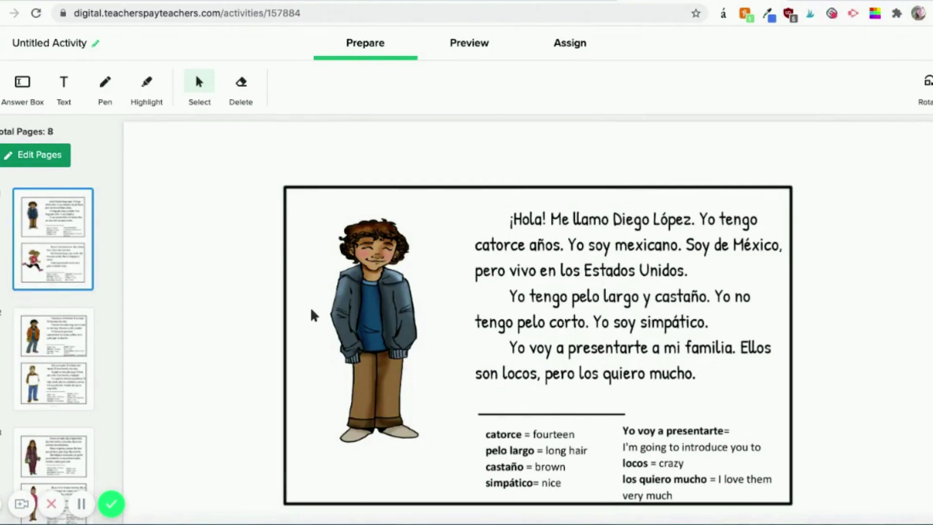
# Browse the page sidebar and open page 8, the family-tree worksheet.
pyautogui.scroll(-10, 311, 316)
pyautogui.scroll(-3, 15, 375)
pyautogui.scroll(-4, 15, 376)
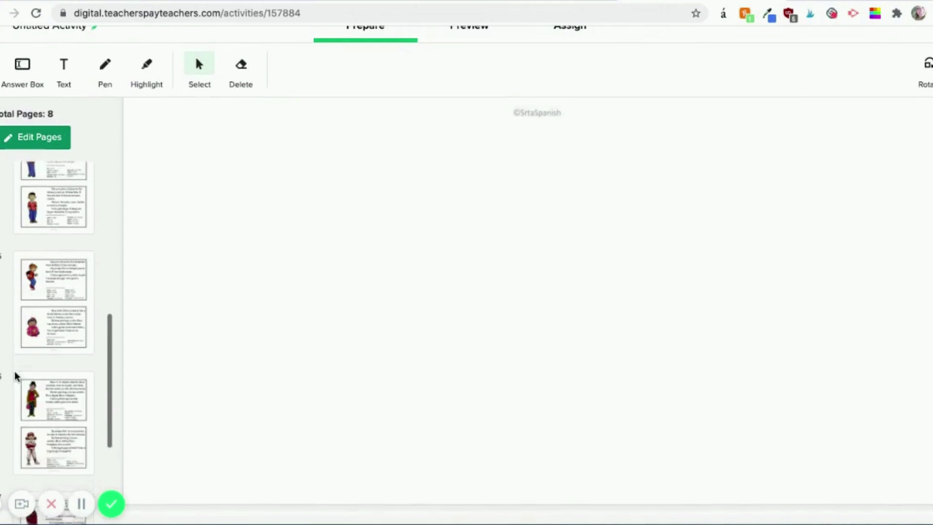
pyautogui.scroll(10, 418, 327)
pyautogui.scroll(-1, 419, 327)
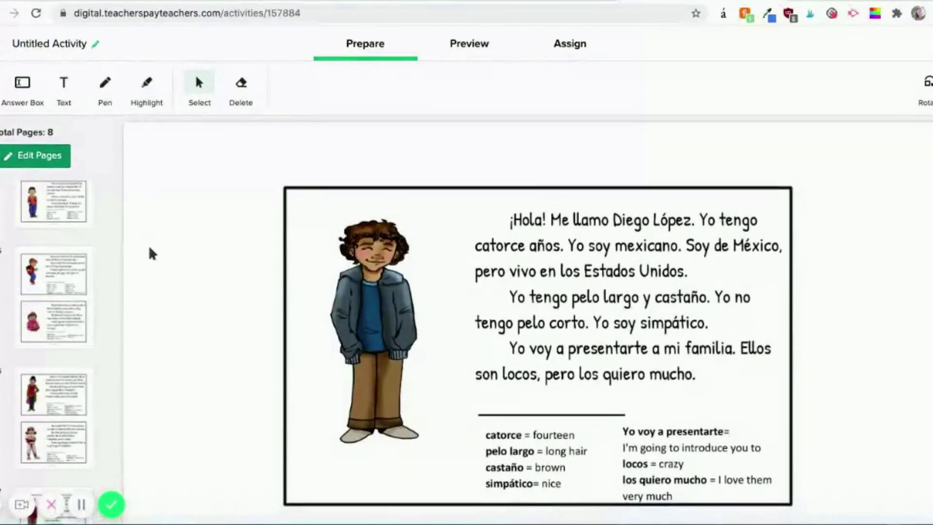
pyautogui.click(53, 292)
pyautogui.click(65, 389)
pyautogui.scroll(-2, 65, 389)
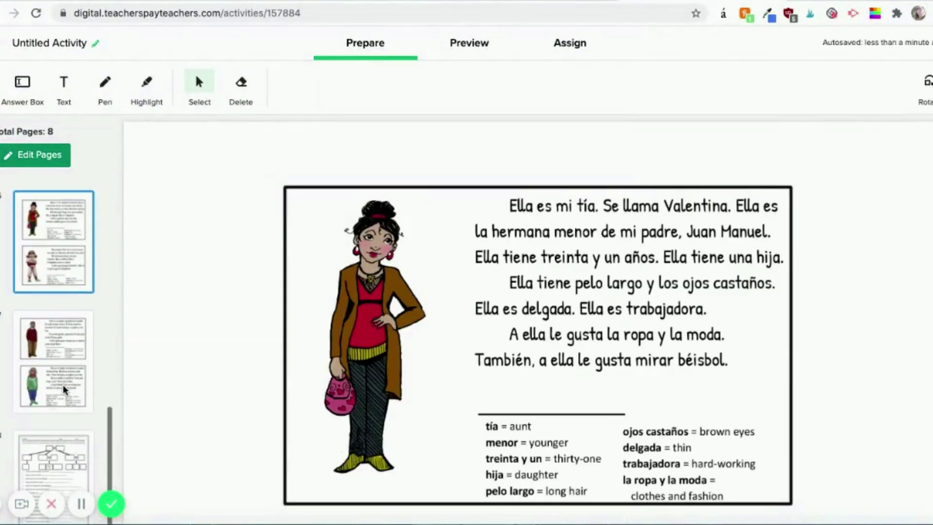
pyautogui.click(65, 448)
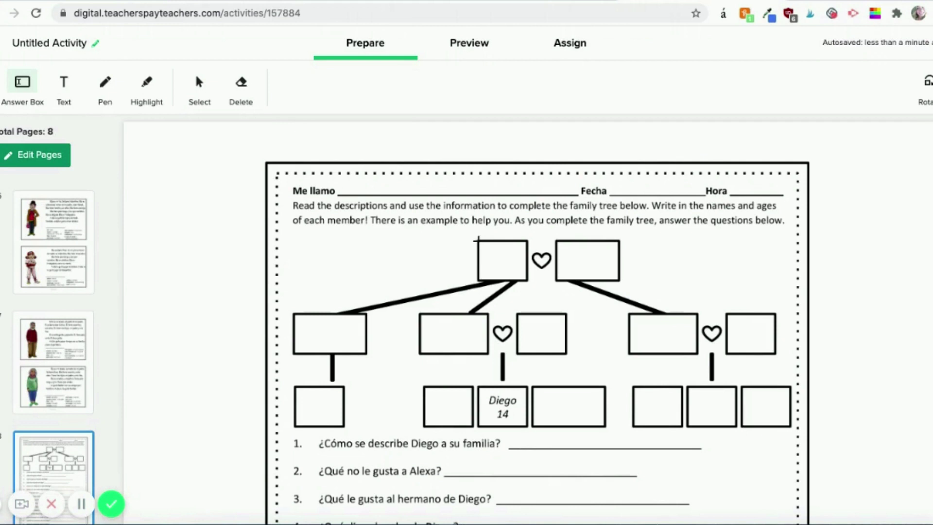
# Place an answer box over the top-left family-tree box and set its size to 12.
pyautogui.moveTo(476, 239); pyautogui.dragTo(531, 285)
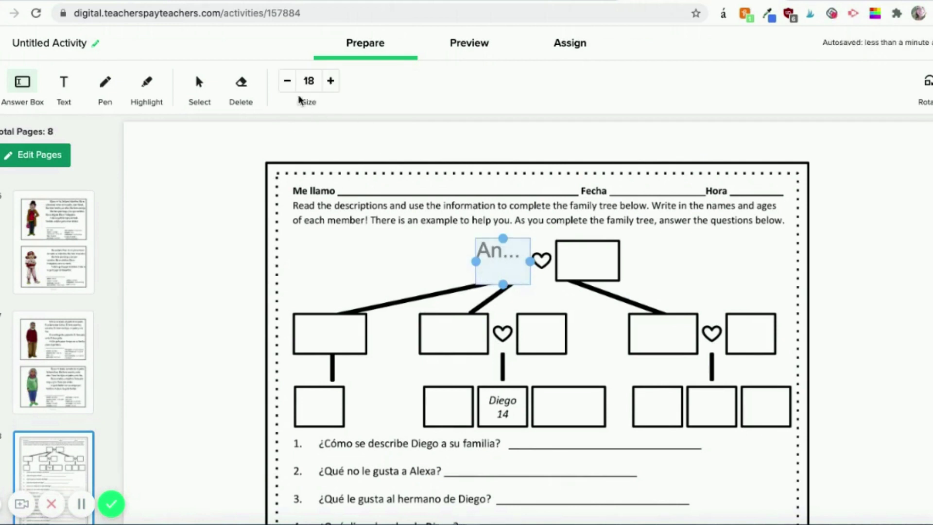
pyautogui.click(288, 81)
pyautogui.click(287, 82)
pyautogui.click(287, 81)
pyautogui.click(287, 81)
pyautogui.click(288, 81)
pyautogui.click(287, 81)
pyautogui.click(288, 81)
pyautogui.click(287, 82)
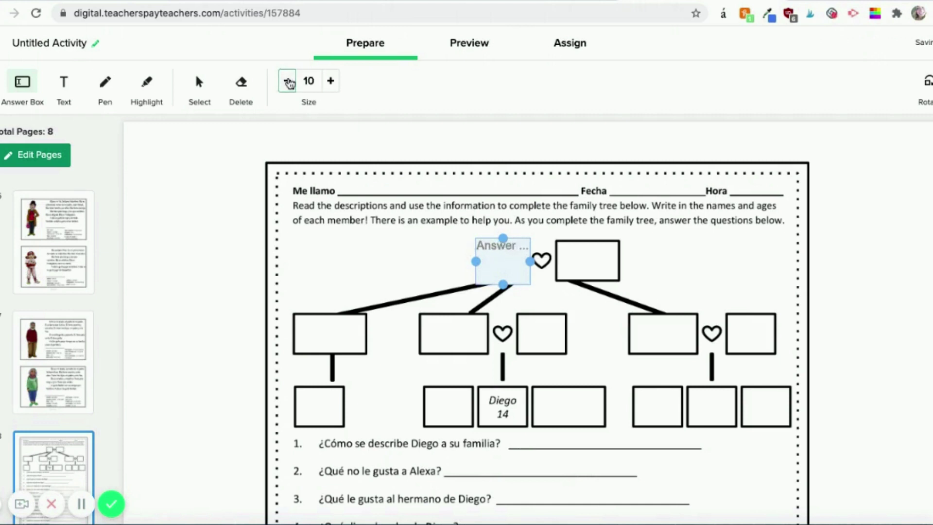
pyautogui.click(287, 81)
pyautogui.click(330, 82)
pyautogui.click(330, 81)
pyautogui.click(331, 81)
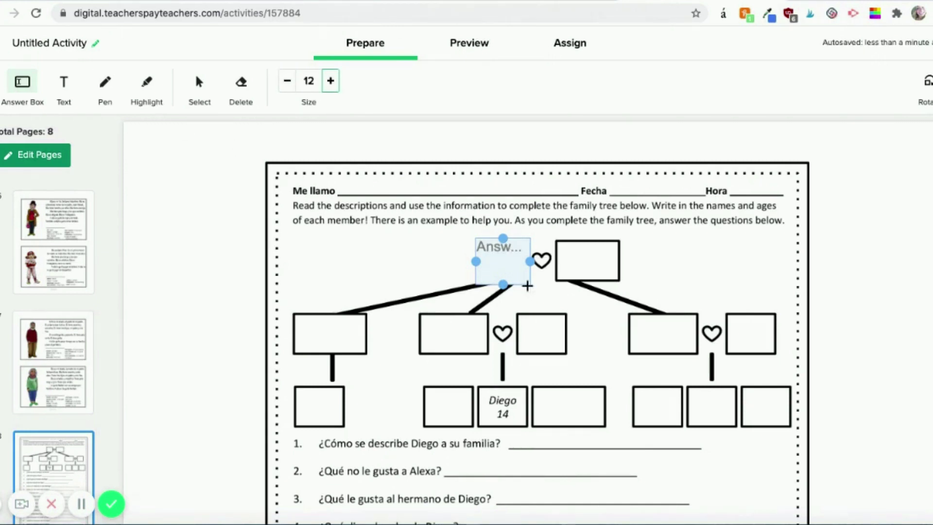
# Add answer boxes over the other top box and four middle-row tree boxes.
pyautogui.moveTo(563, 241)
pyautogui.mouseDown()
pyautogui.moveTo(608, 252)
pyautogui.moveTo(625, 275)
pyautogui.moveTo(619, 281)
pyautogui.mouseUp()
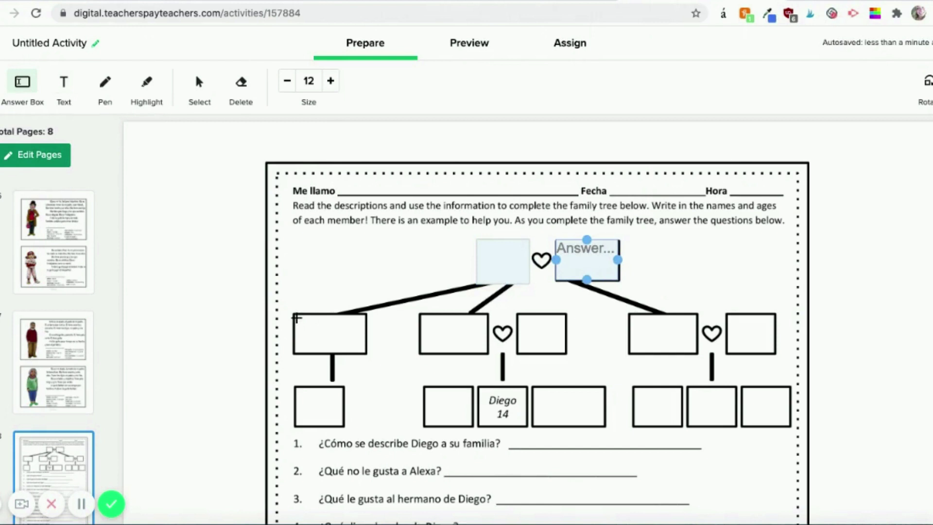
pyautogui.moveTo(295, 318); pyautogui.dragTo(366, 353)
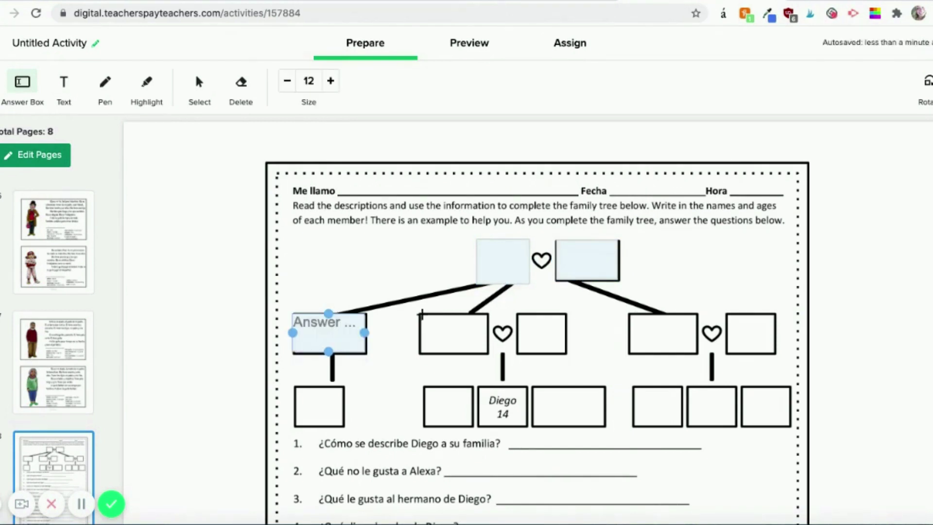
pyautogui.moveTo(421, 315); pyautogui.dragTo(489, 354)
pyautogui.moveTo(519, 316); pyautogui.dragTo(571, 353)
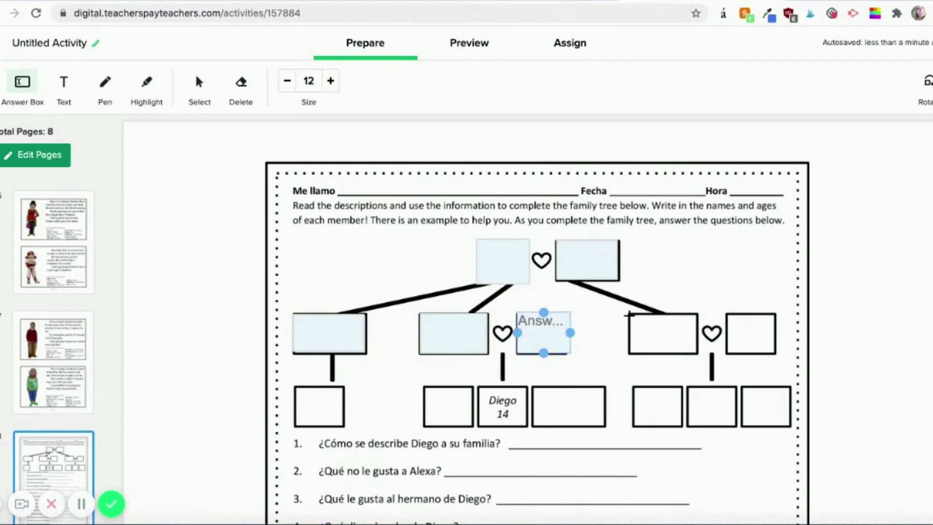
pyautogui.moveTo(629, 315); pyautogui.dragTo(698, 354)
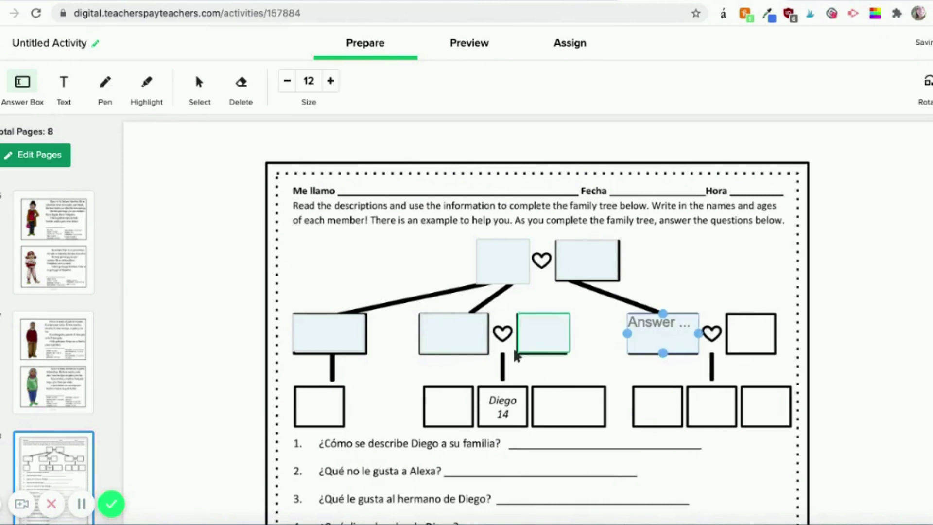
# Add the text 'Add text on the page to type your answers!' in the margin above the worksheet.
pyautogui.click(65, 85)
pyautogui.click(136, 145)
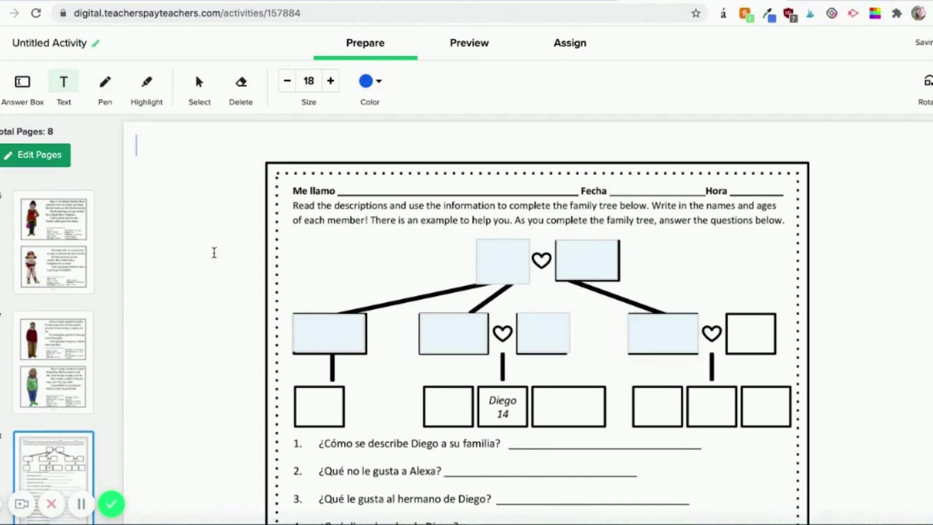
pyautogui.write('Add text on the page to ')
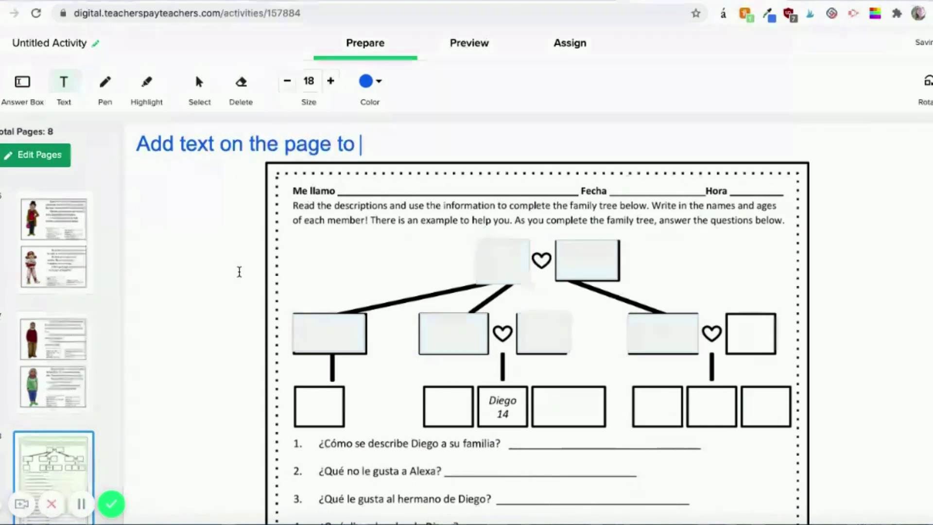
pyautogui.write('type your answers!')
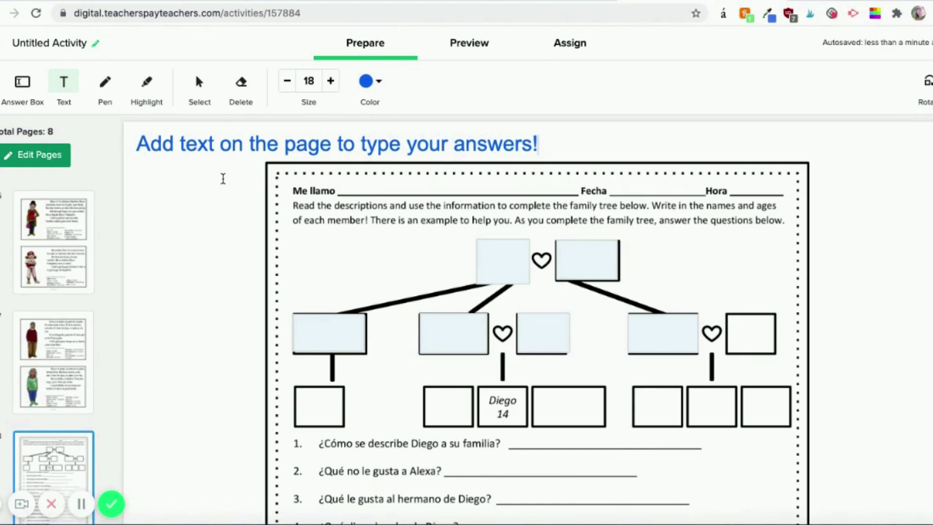
# Add answer boxes over the rightmost middle box and the six bottom-row tree boxes.
pyautogui.click(21, 83)
pyautogui.moveTo(728, 313); pyautogui.dragTo(777, 353)
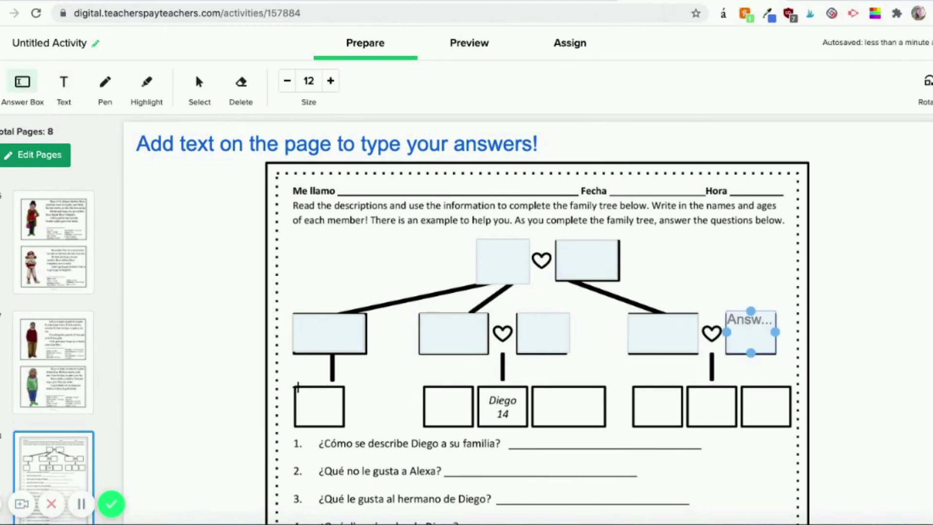
pyautogui.moveTo(295, 385); pyautogui.dragTo(343, 426)
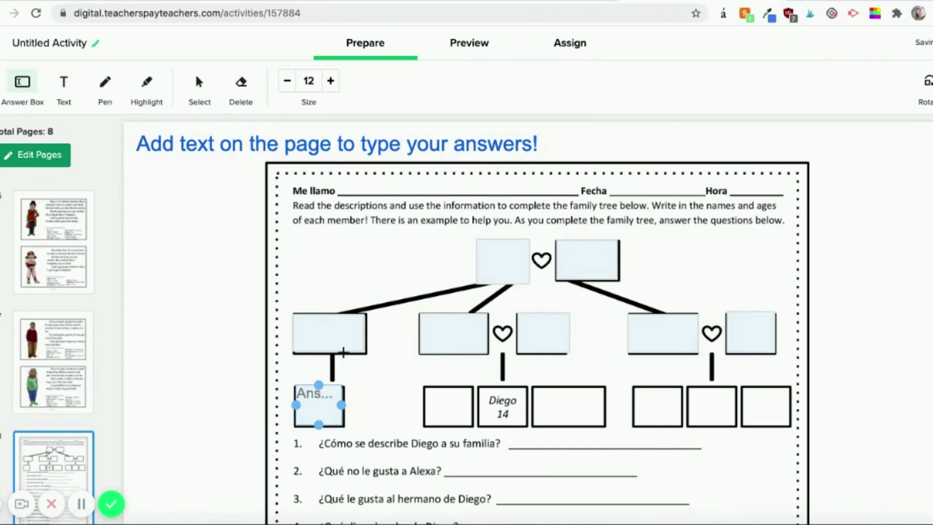
pyautogui.moveTo(426, 387); pyautogui.dragTo(472, 427)
pyautogui.moveTo(533, 387); pyautogui.dragTo(605, 427)
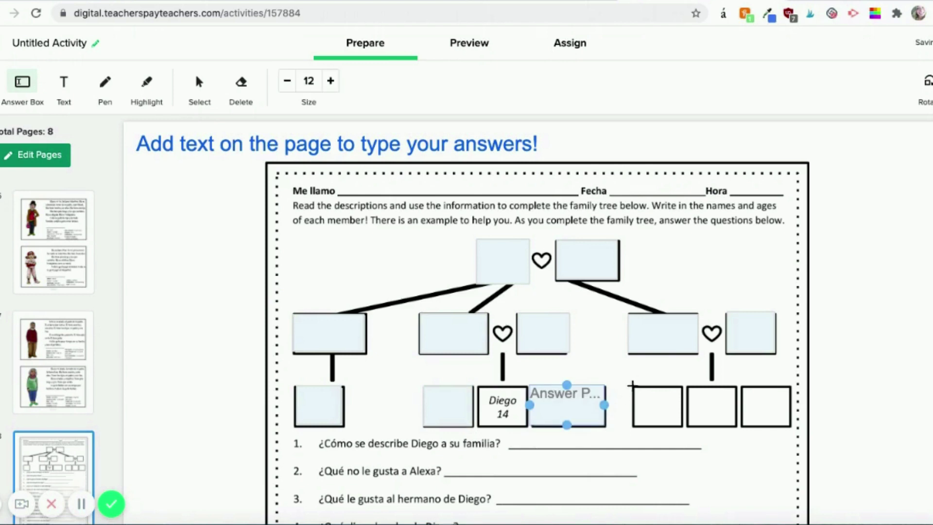
pyautogui.moveTo(632, 385); pyautogui.dragTo(685, 428)
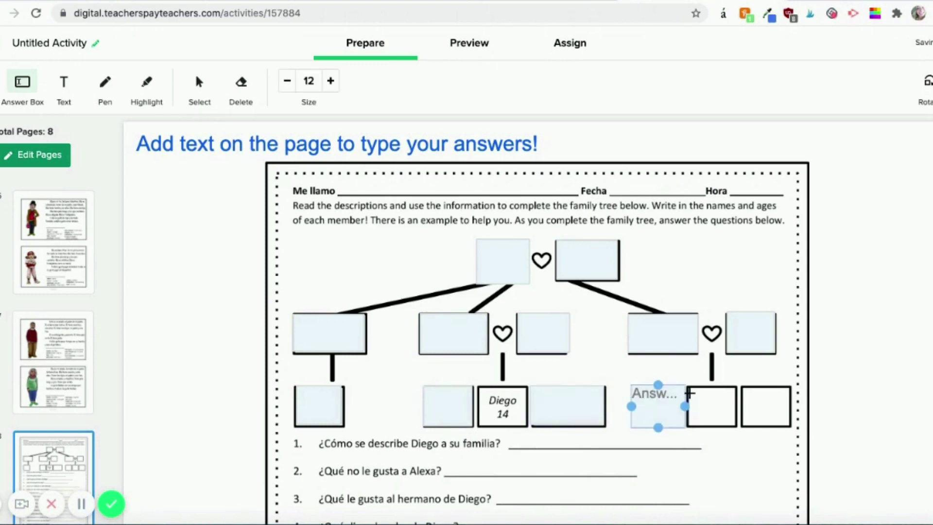
pyautogui.moveTo(688, 386); pyautogui.dragTo(737, 426)
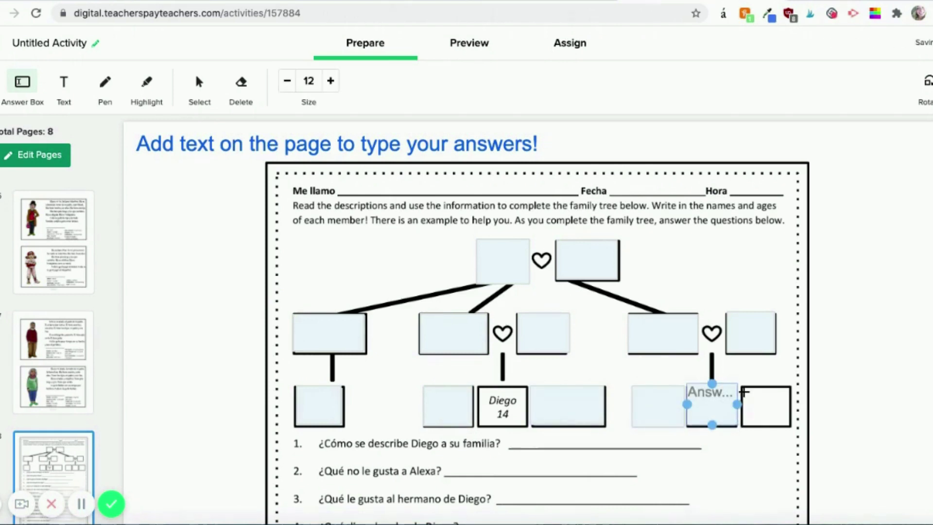
pyautogui.moveTo(740, 387); pyautogui.dragTo(793, 430)
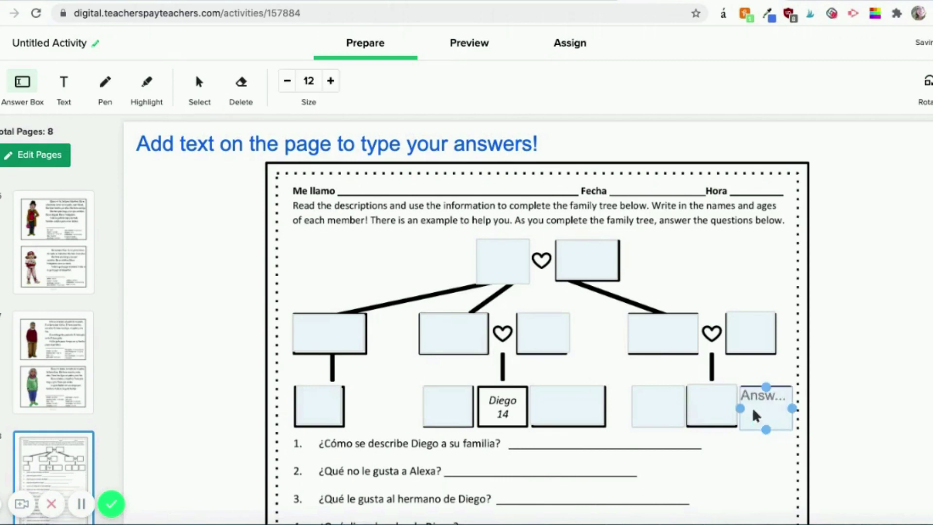
# Add an answer box on question 1's blank line, then return to the Select tool.
pyautogui.scroll(-5, 589, 367)
pyautogui.scroll(3, 589, 368)
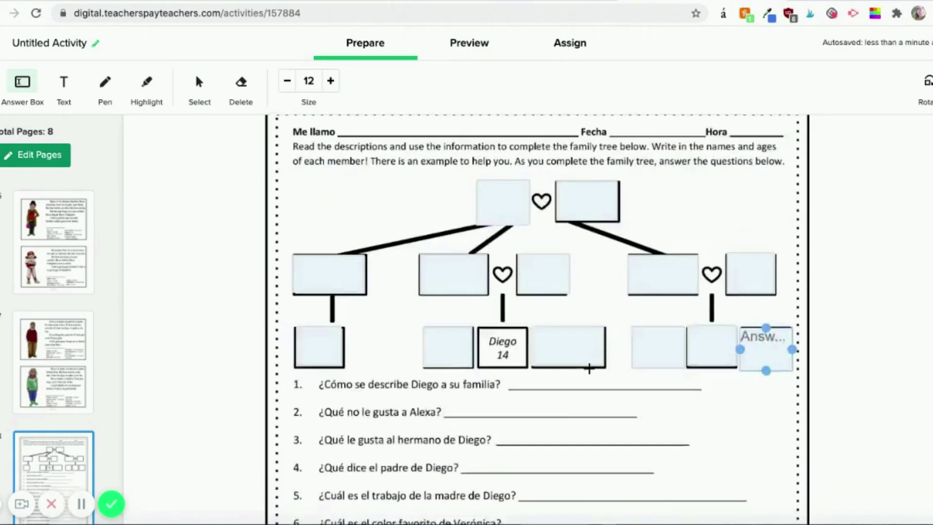
pyautogui.scroll(2, 589, 368)
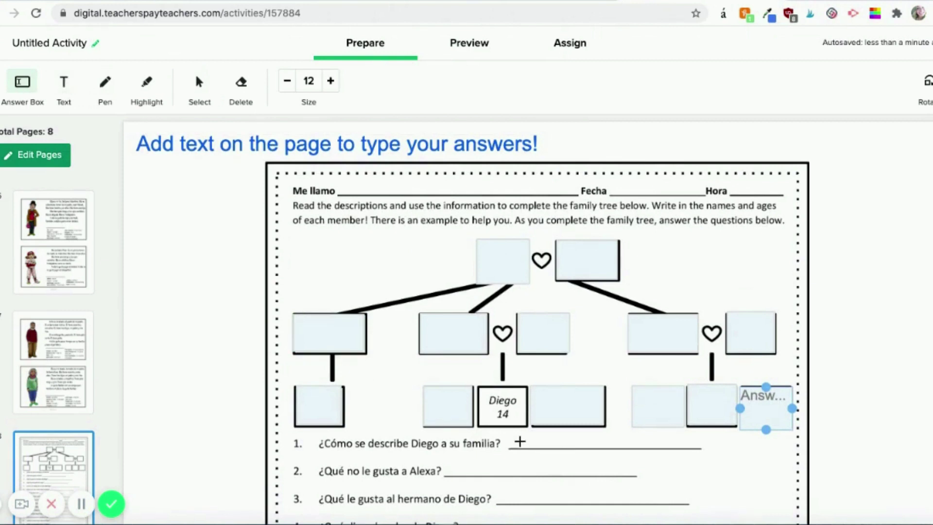
pyautogui.moveTo(511, 435); pyautogui.dragTo(676, 451)
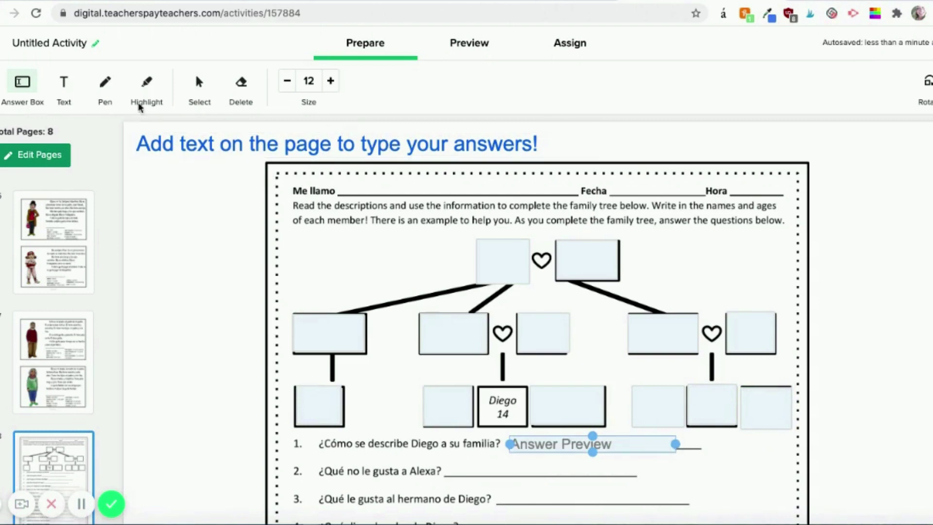
pyautogui.click(199, 84)
pyautogui.scroll(-10, 452, 219)
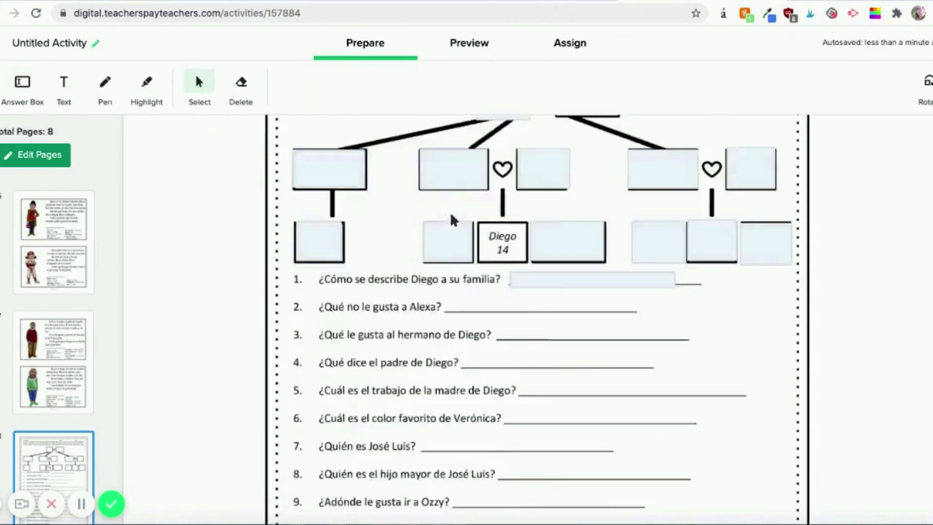
pyautogui.scroll(10, 452, 221)
pyautogui.scroll(10, 42, 250)
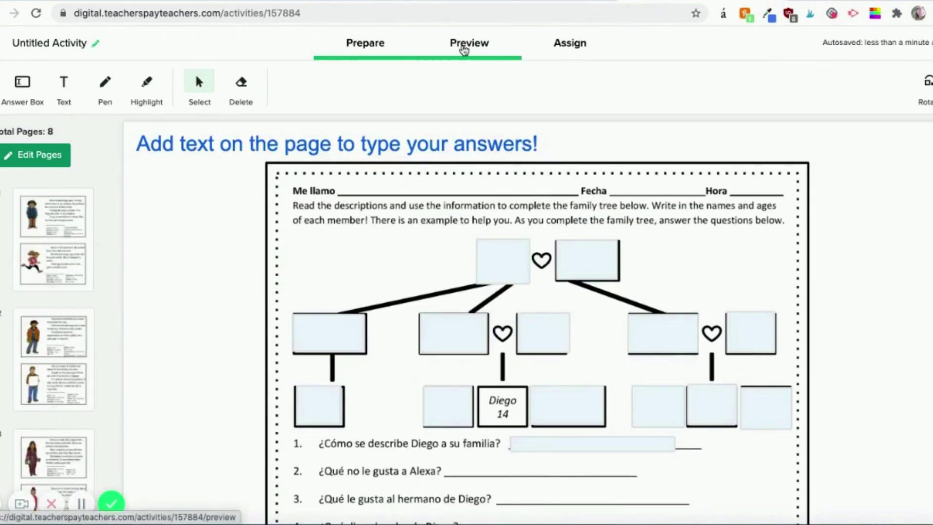
# Preview as a student, type test text in a tree box, then erase it.
pyautogui.click(463, 48)
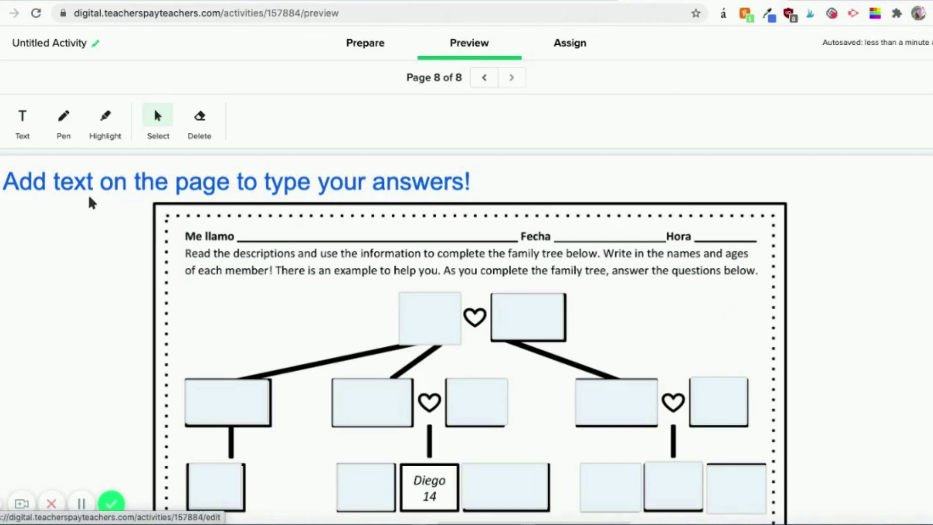
pyautogui.scroll(-10, 144, 287)
pyautogui.scroll(10, 145, 287)
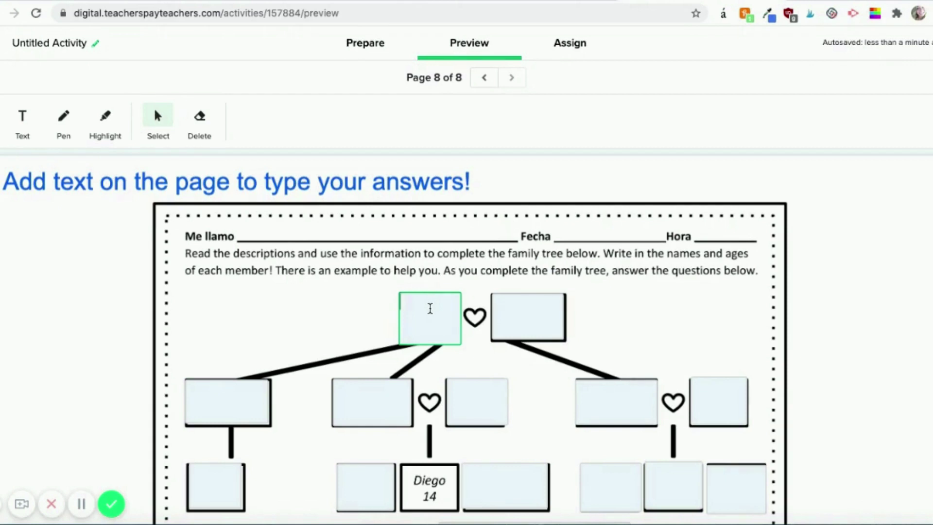
pyautogui.write('dskjfalskdfjsdlkfjasl')
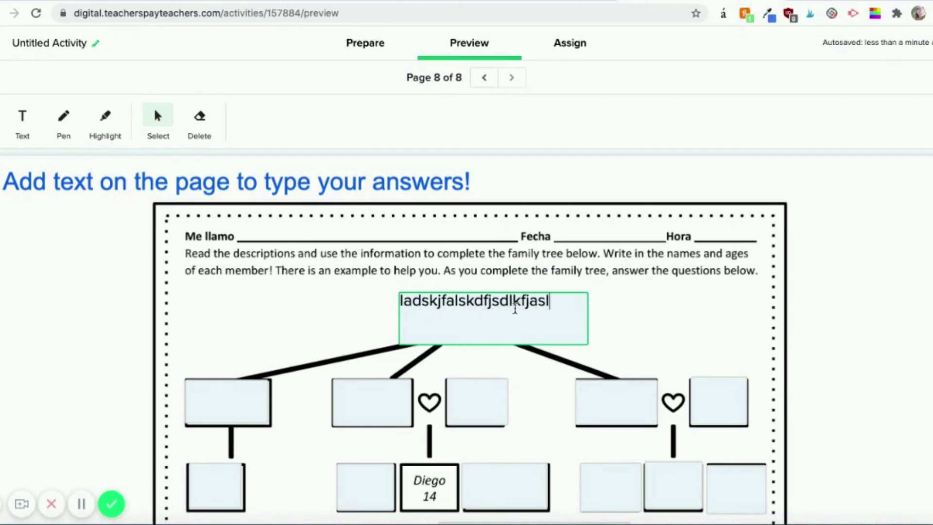
pyautogui.click(654, 291)
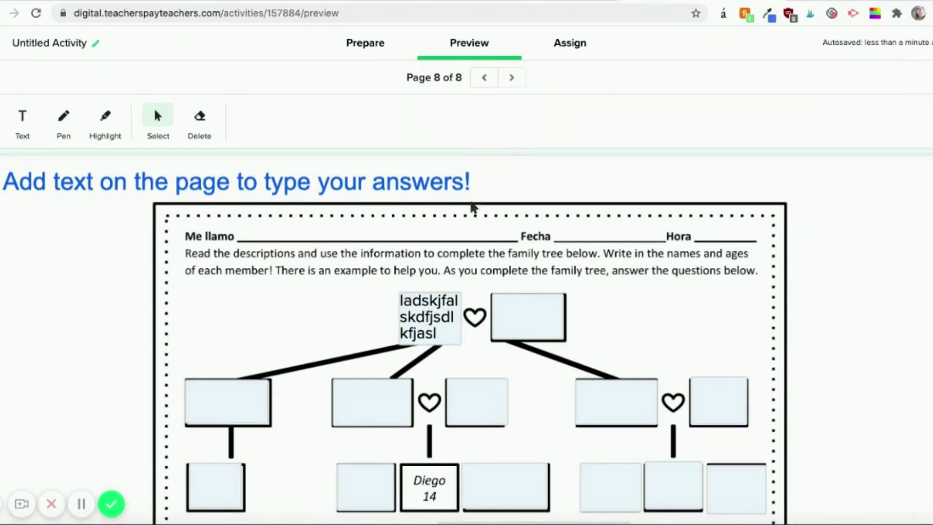
pyautogui.click(428, 326)
pyautogui.hotkey('ctrl', 'a')
pyautogui.press('BackSpace')
pyautogui.click(412, 246)
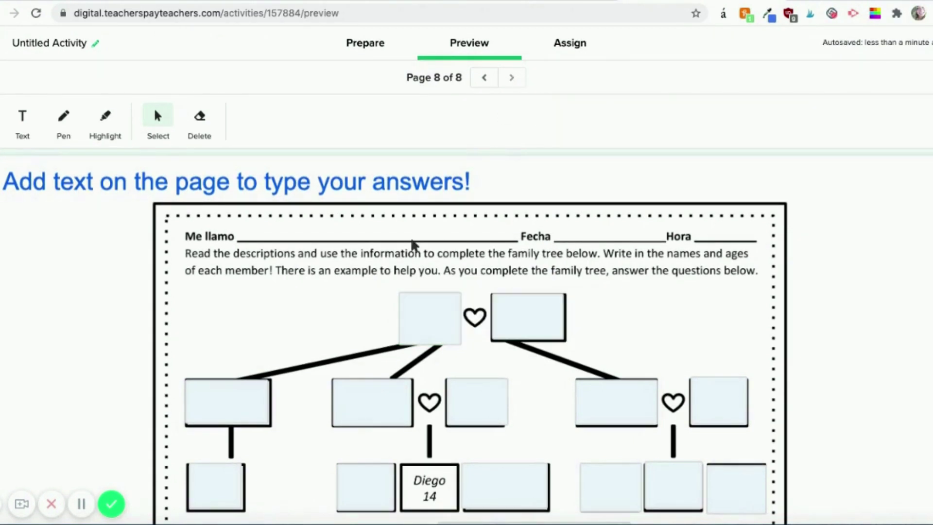
# Page back and forth through the 8 pages, then open the Assign tab.
pyautogui.click(487, 79)
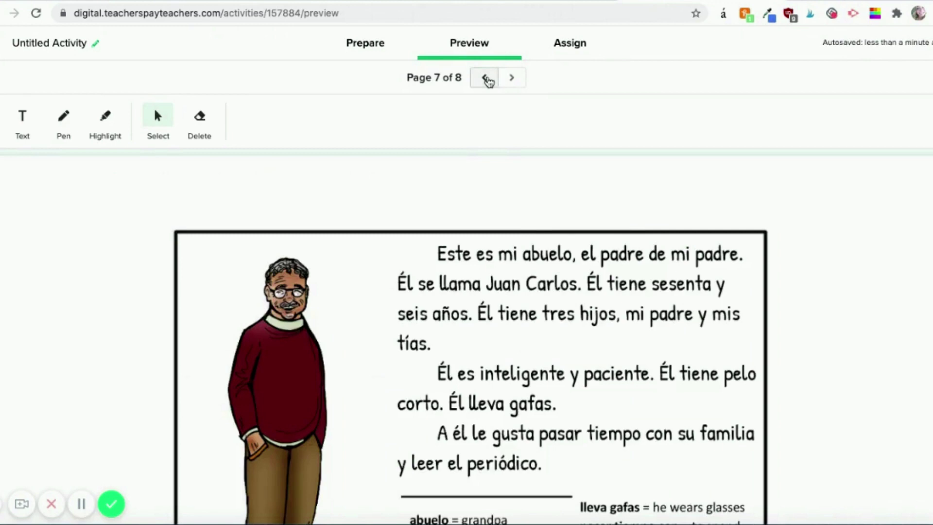
pyautogui.click(487, 79)
pyautogui.click(488, 80)
pyautogui.click(488, 80)
pyautogui.click(488, 80)
pyautogui.click(487, 79)
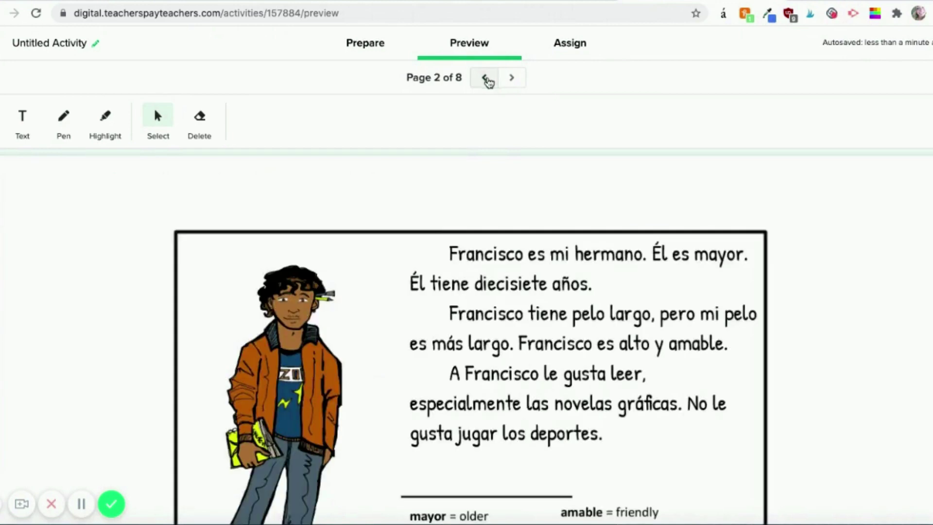
pyautogui.click(487, 79)
pyautogui.click(512, 79)
pyautogui.click(512, 79)
pyautogui.click(512, 79)
pyautogui.click(513, 79)
pyautogui.click(512, 79)
pyautogui.click(512, 79)
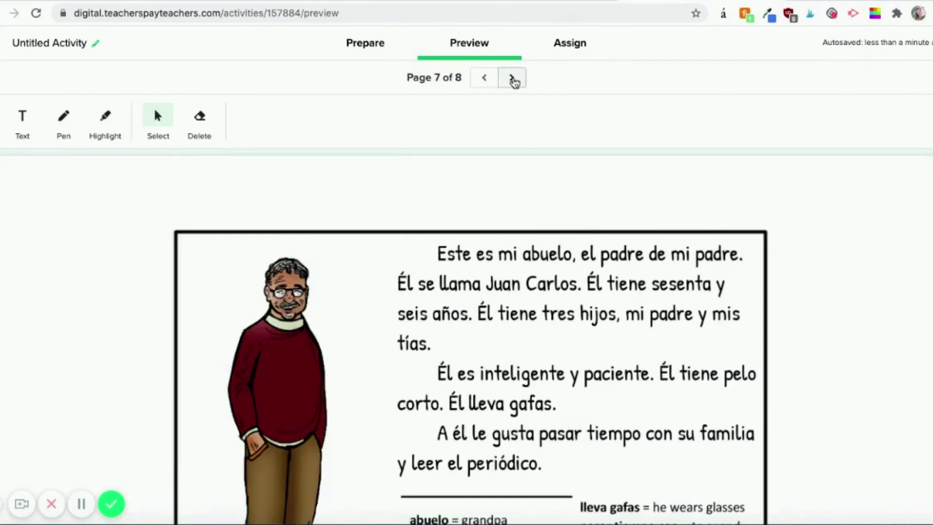
pyautogui.click(512, 79)
pyautogui.click(567, 42)
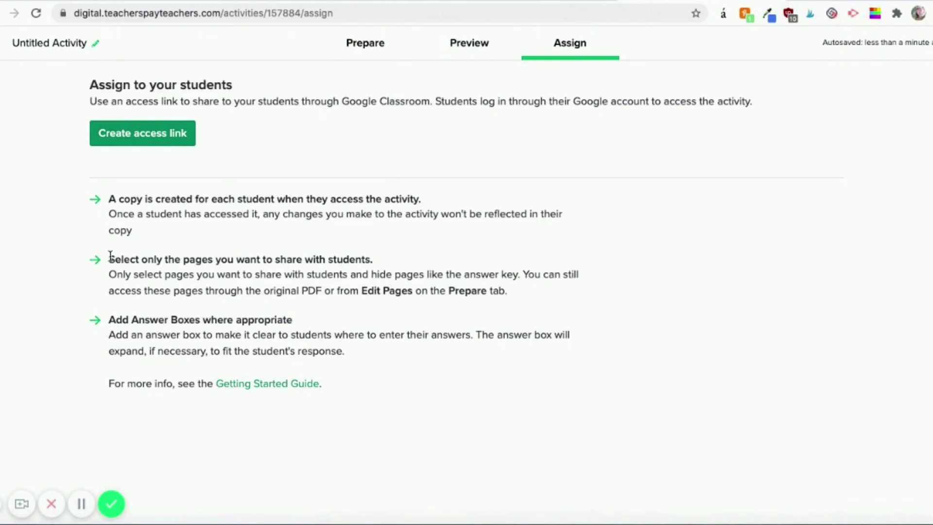
pyautogui.moveTo(111, 256); pyautogui.dragTo(516, 296)
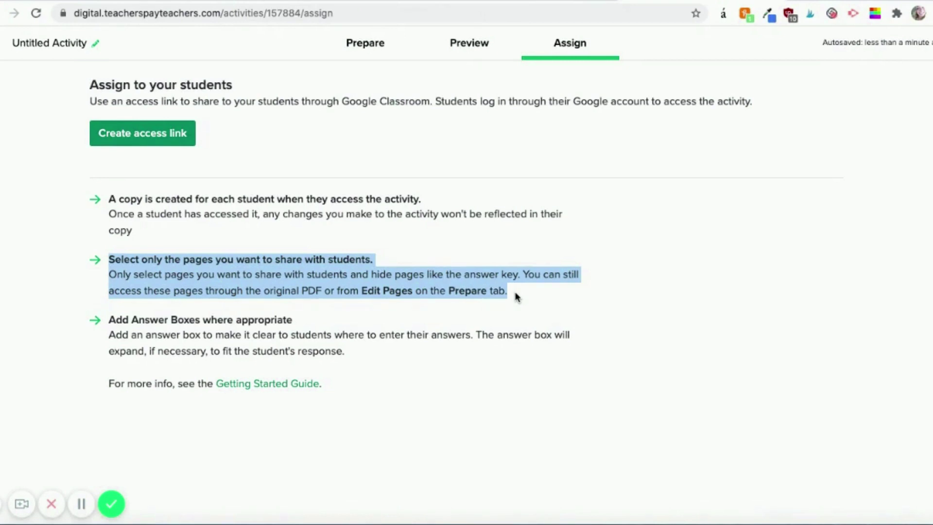
pyautogui.click(141, 315)
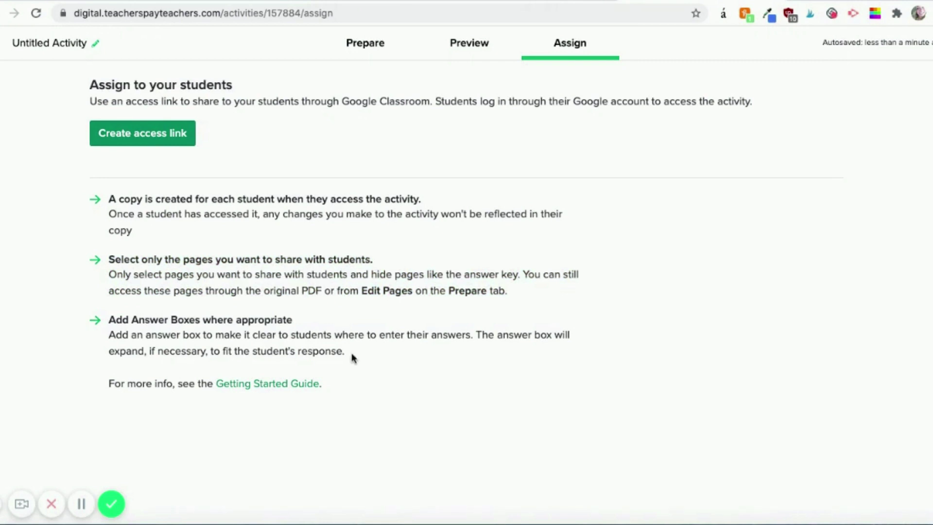
pyautogui.moveTo(344, 351); pyautogui.dragTo(108, 323)
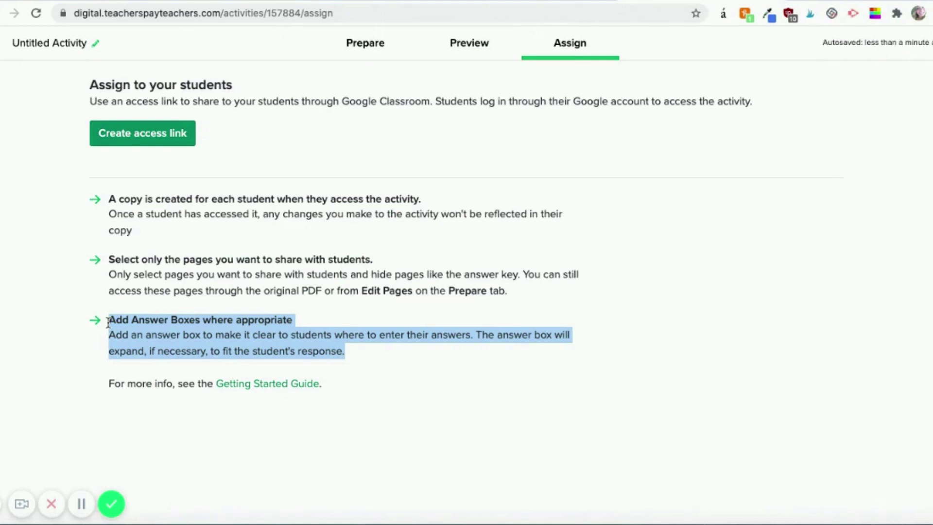
pyautogui.click(383, 341)
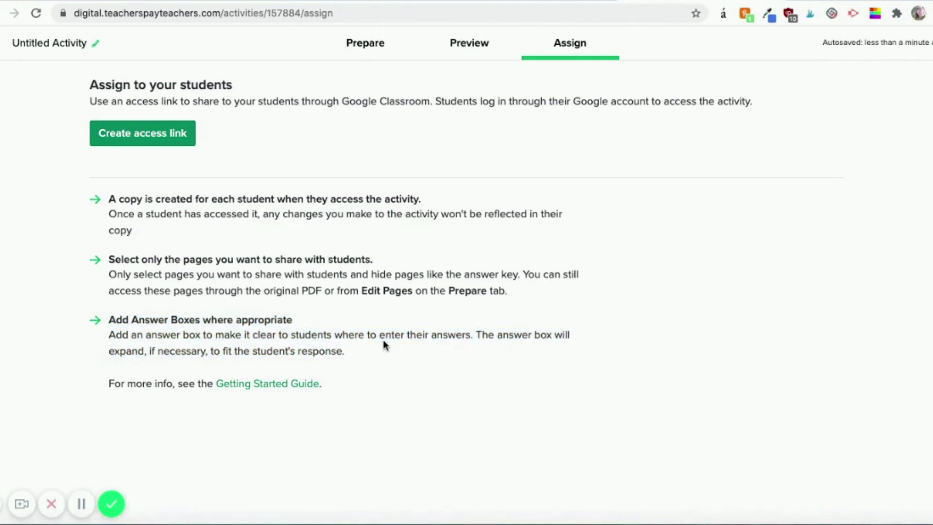